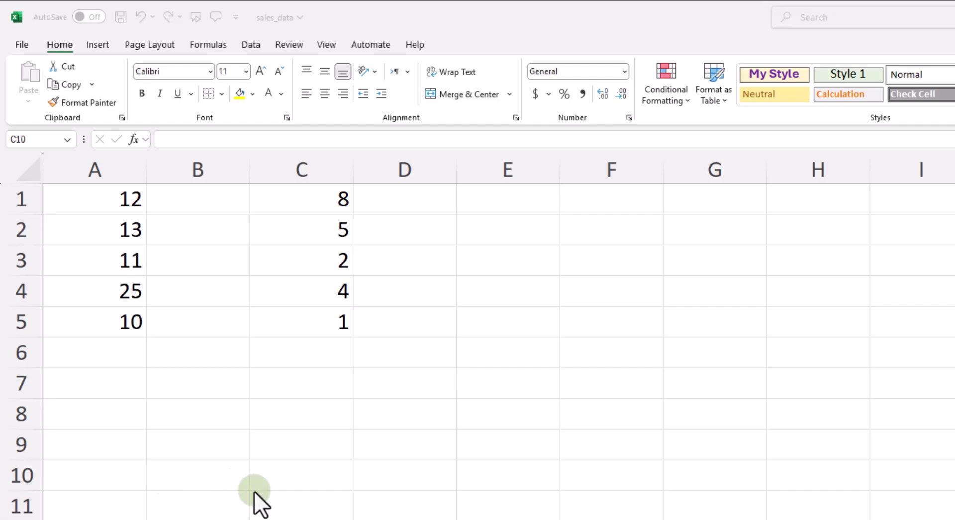
Select the named ranges dataset1 and dataset2 in turn to examine which cells each one covers
left_click(134, 350)
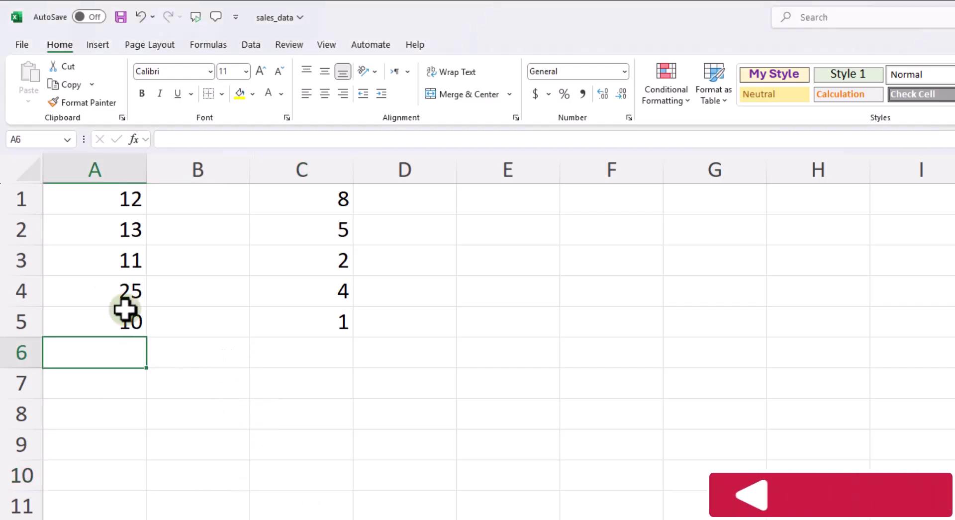
left_click(67, 140)
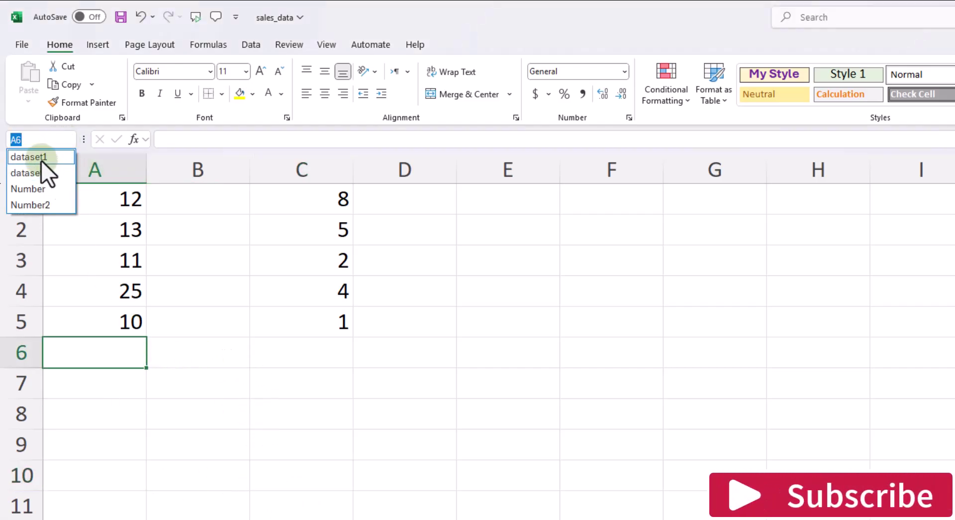
left_click(41, 157)
left_click(68, 140)
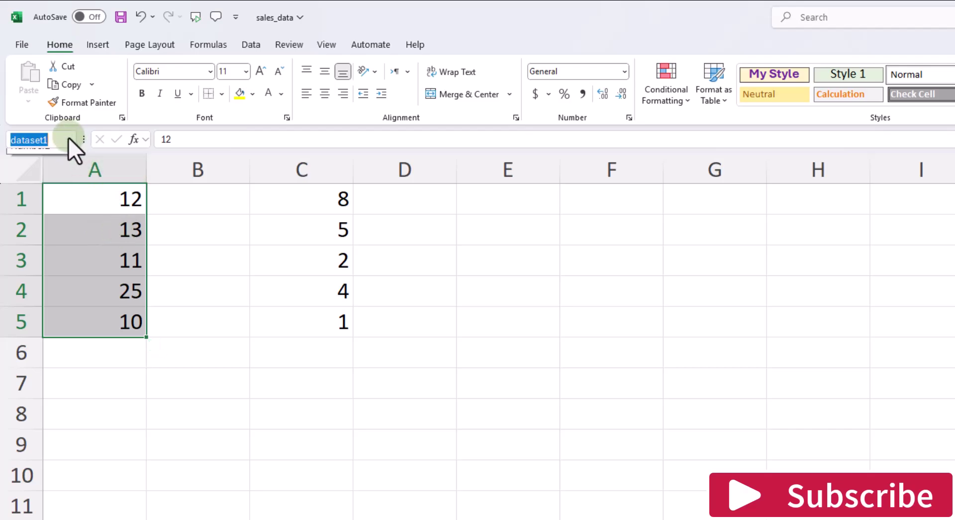
left_click(55, 169)
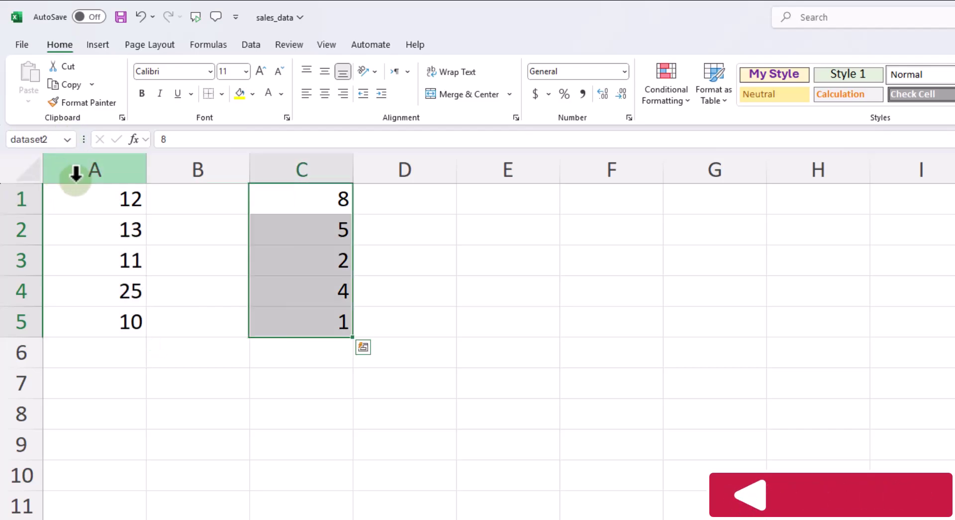
left_click(150, 389)
Enter the formula =SMALL(dataset1,3) in cell A6 to get the third smallest value of the named range
left_click(128, 357)
type("=")
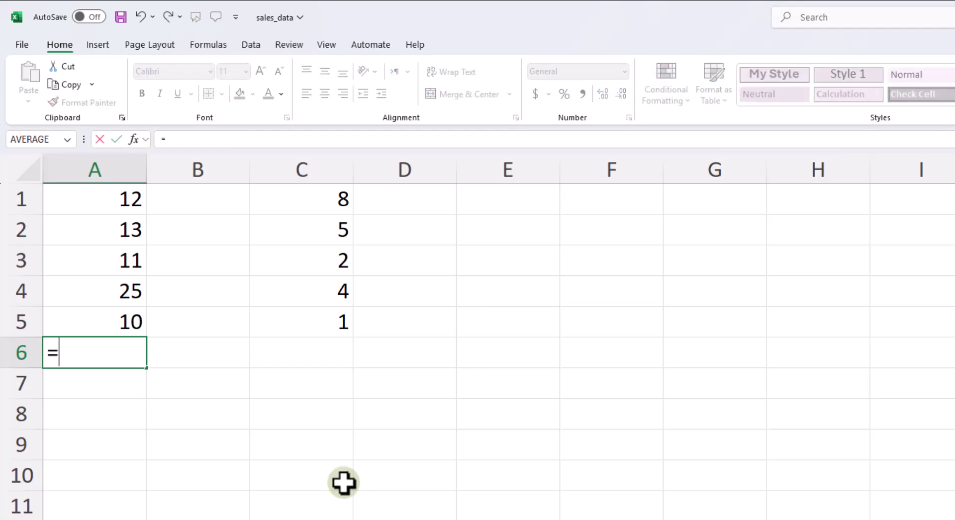
type("Sm")
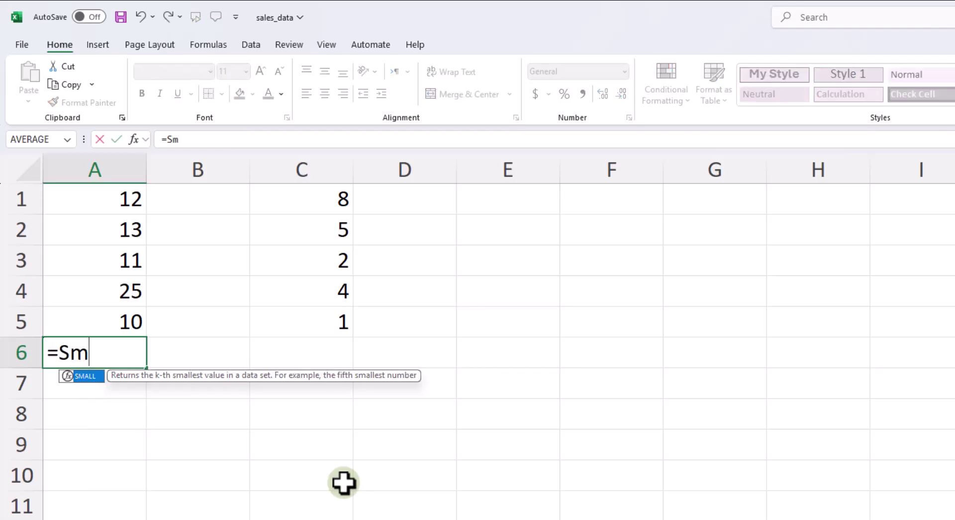
key("Tab")
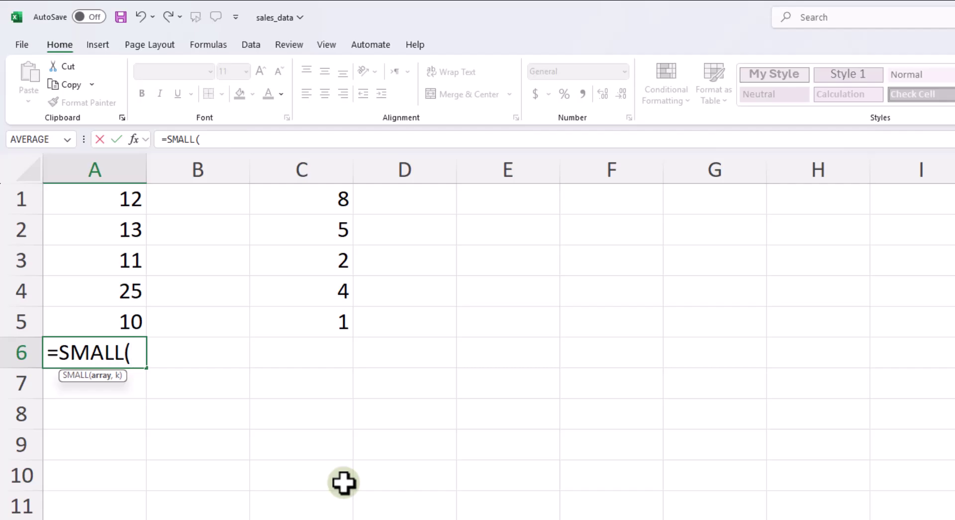
type("da")
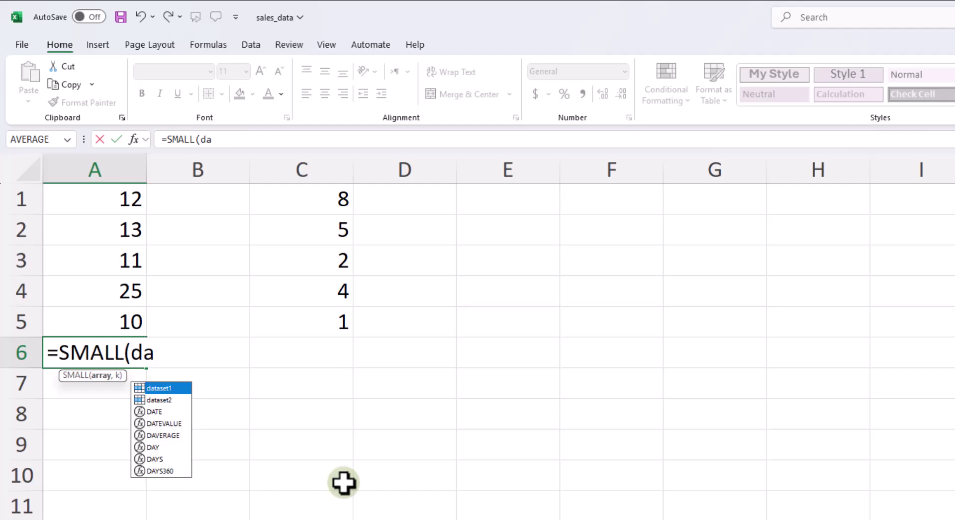
double_click(174, 391)
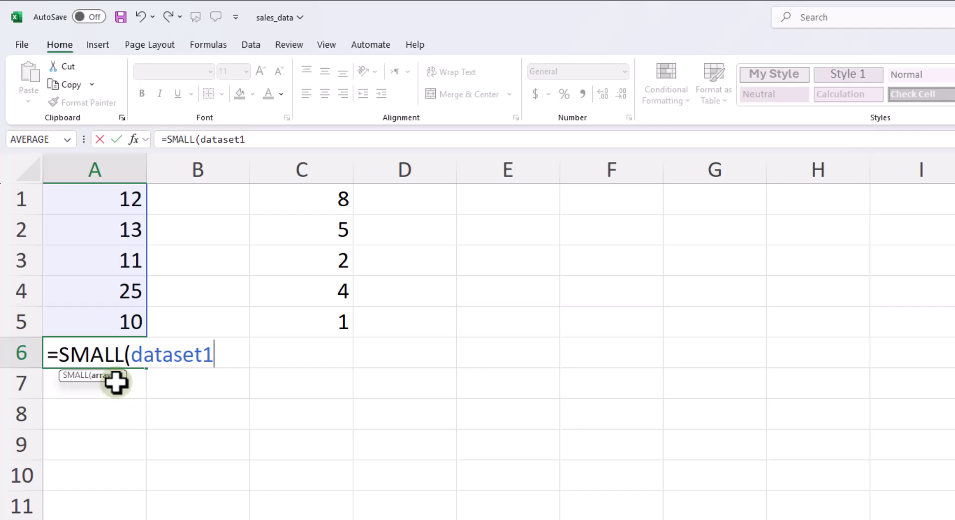
type(",3")
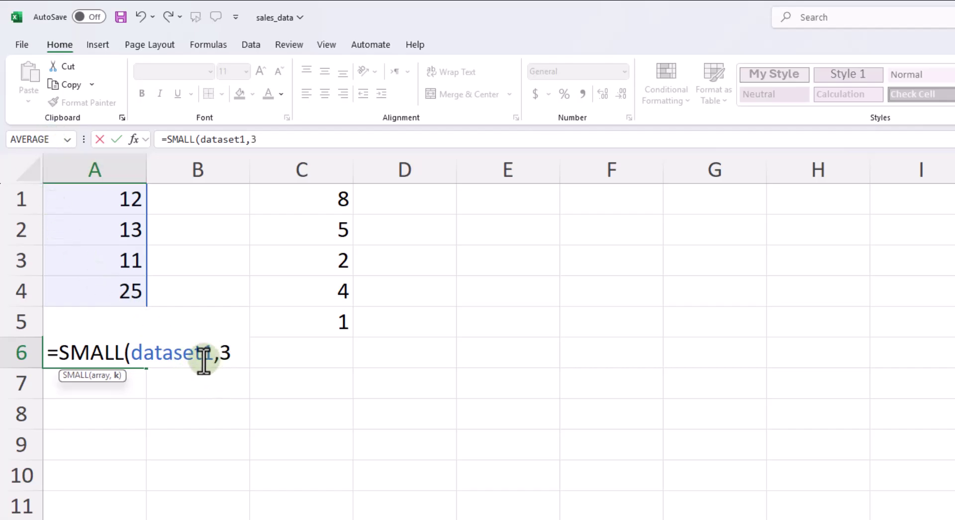
type(")")
key("Return")
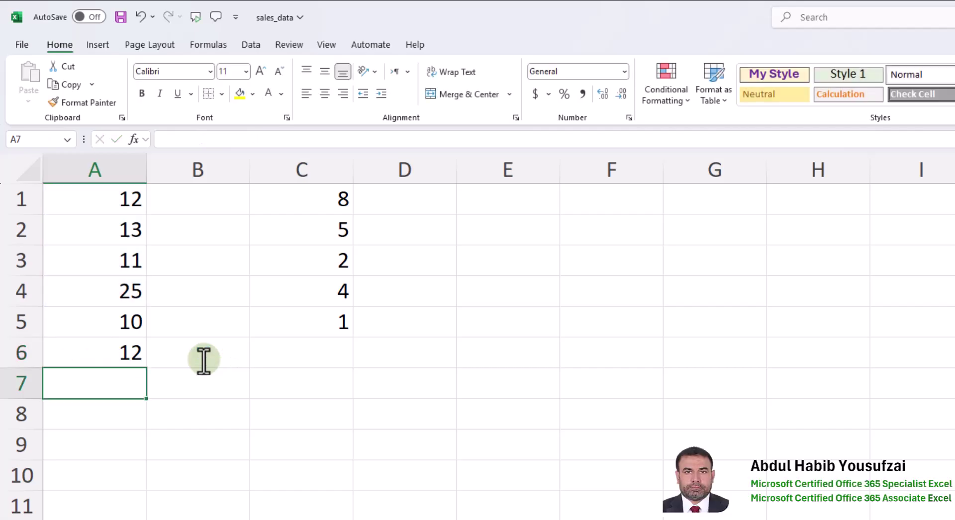
Check the result in A6 against the smallest numbers of dataset1 in cells A5, A3 and A1
left_click(134, 350)
left_click(124, 321)
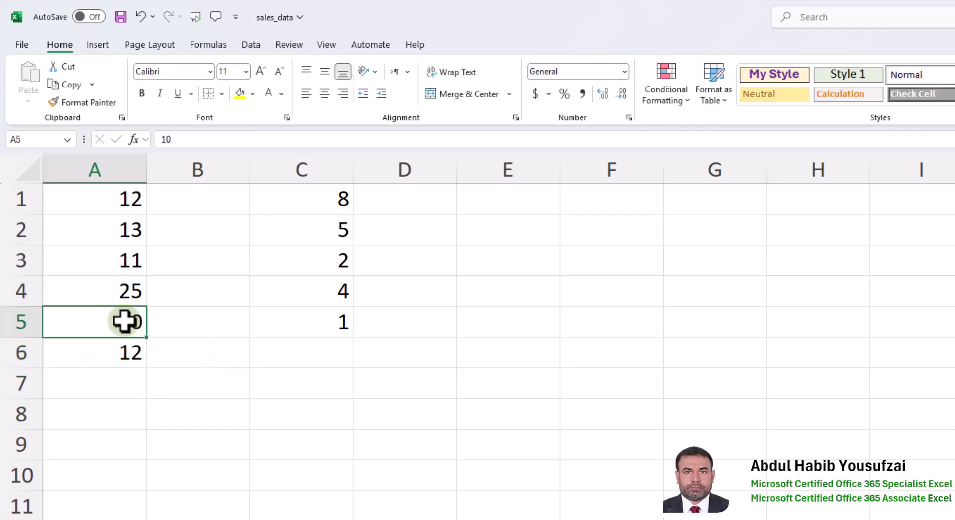
left_click(128, 260)
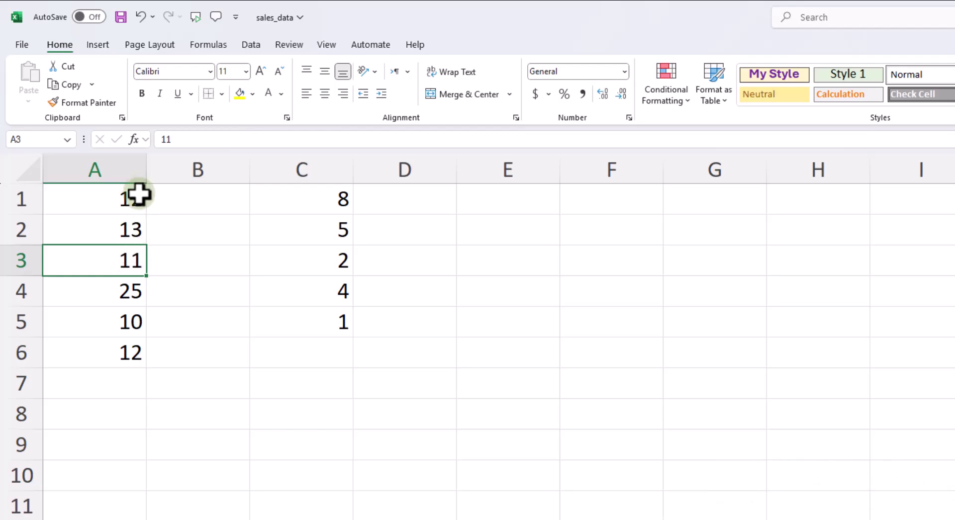
left_click(134, 201)
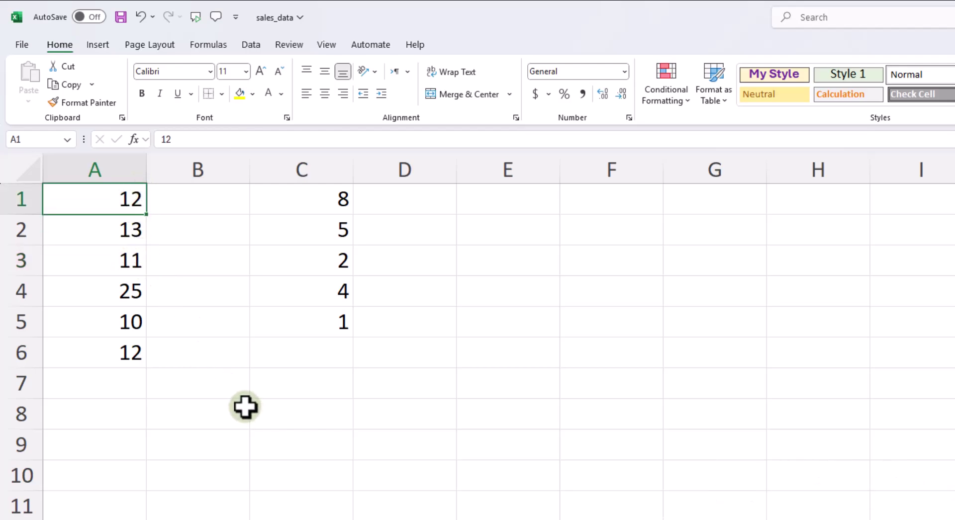
Enter =LARGE(dataset2,2) in cell C6 and compare its result with the largest numbers in C1 and C2
left_click(336, 363)
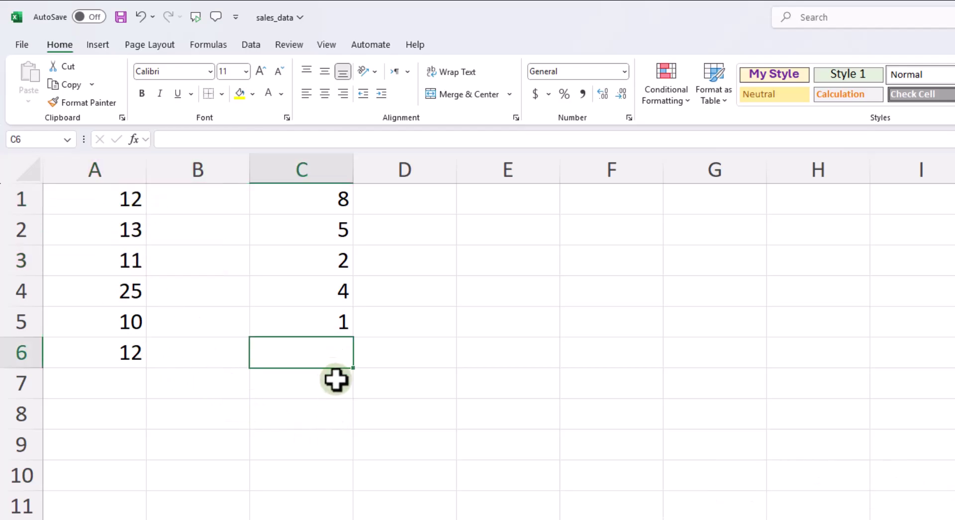
type("=")
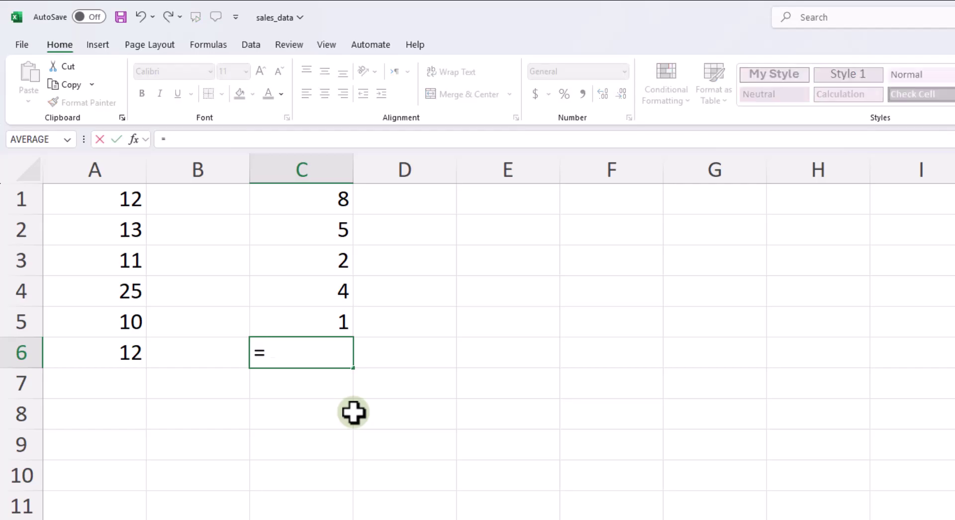
type("Lar")
key("Tab")
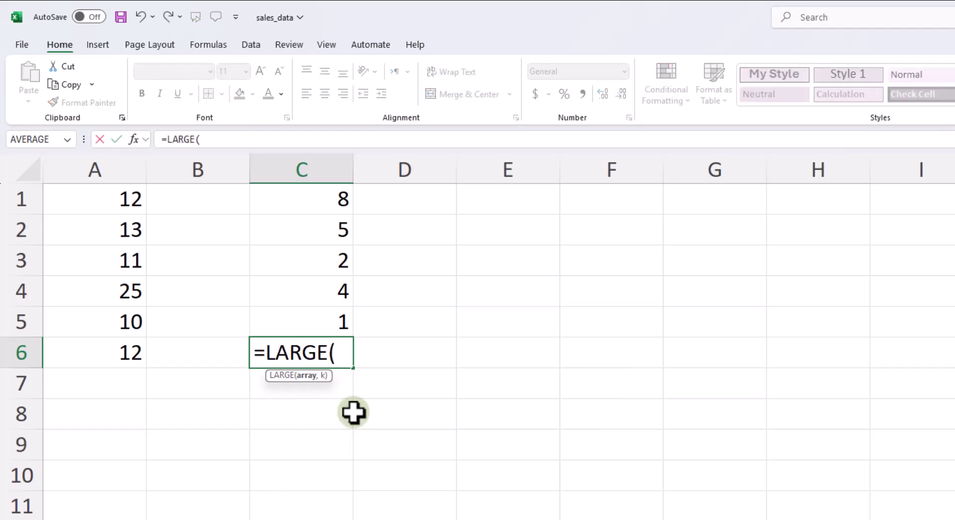
type("da")
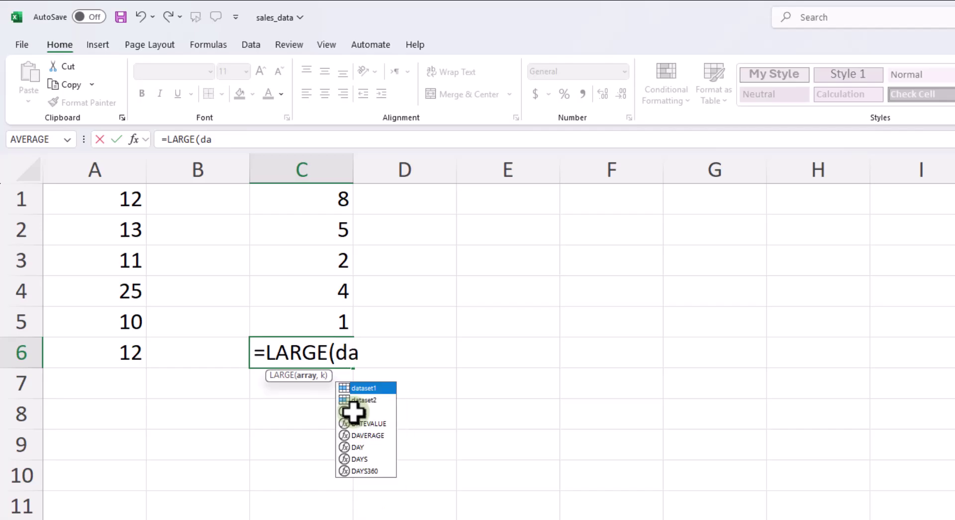
double_click(368, 403)
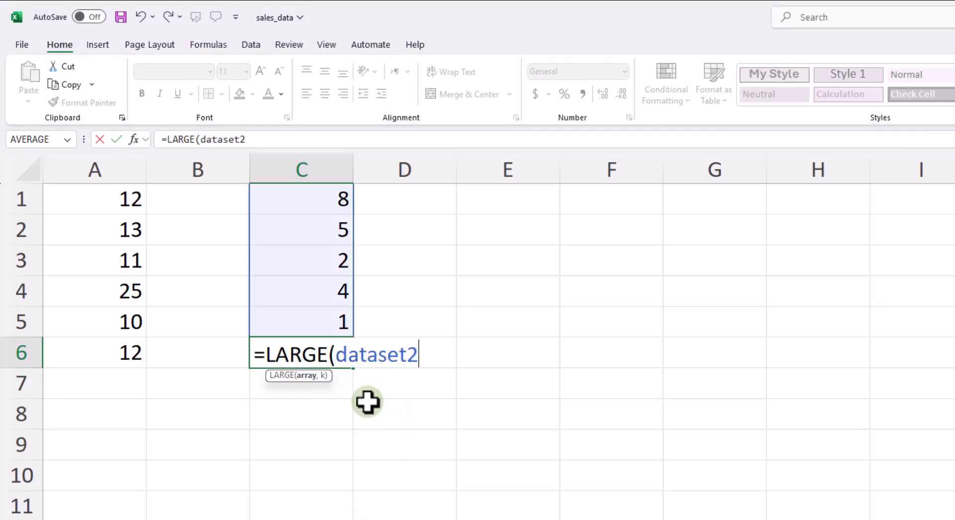
type(",")
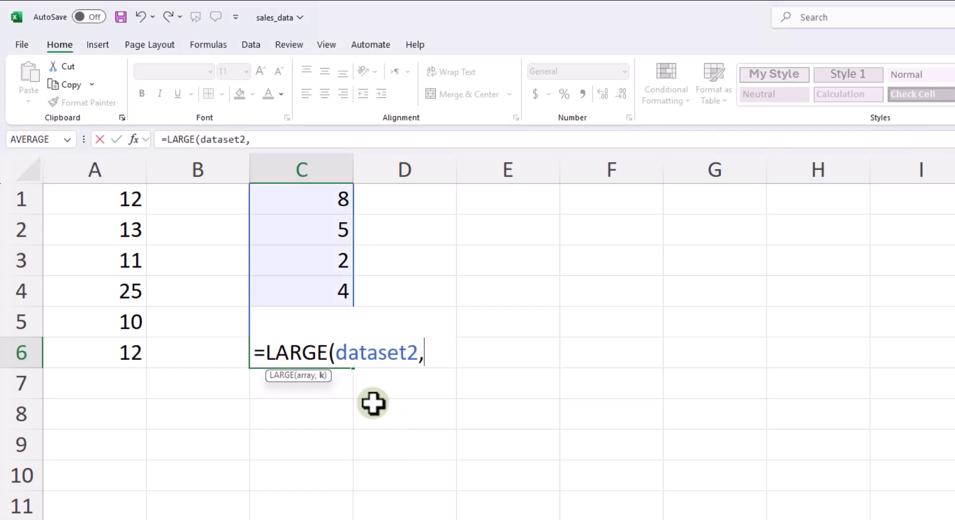
type("2)")
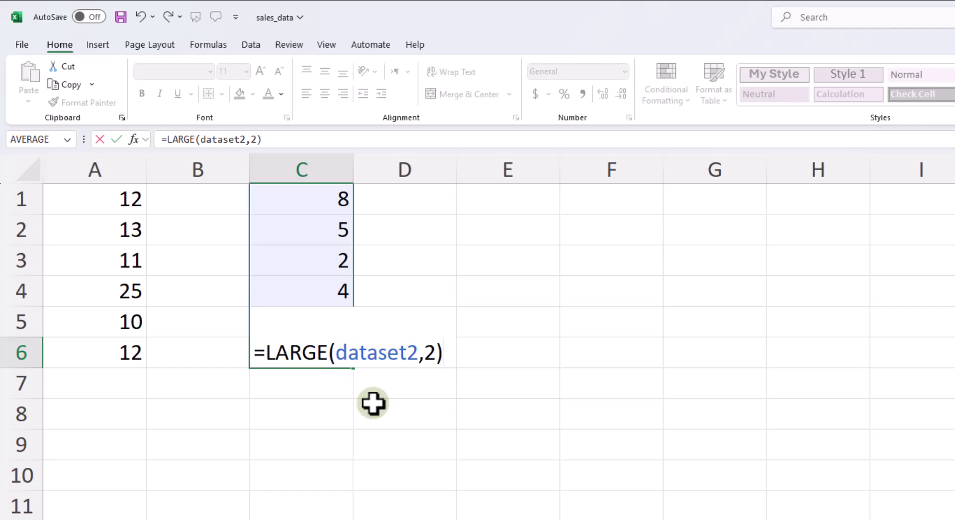
key("Return")
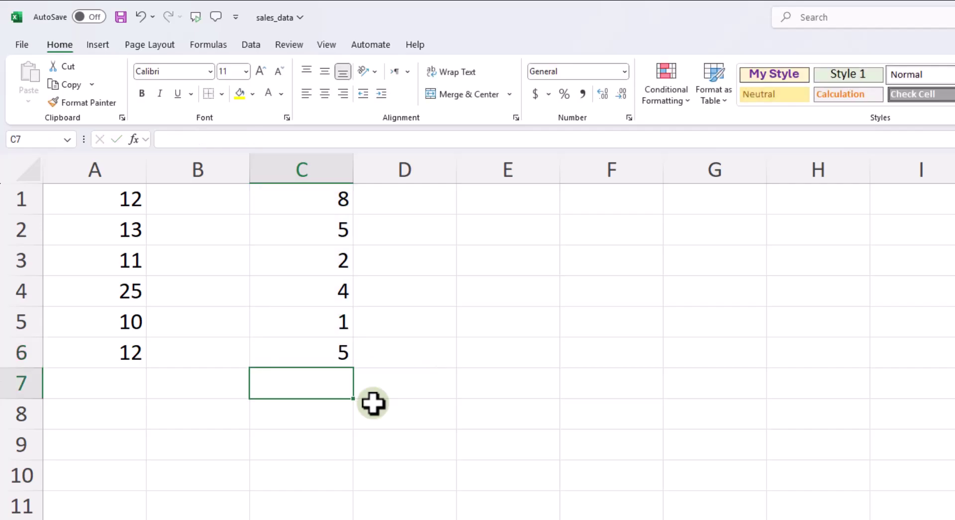
left_click(340, 196)
left_click(346, 228)
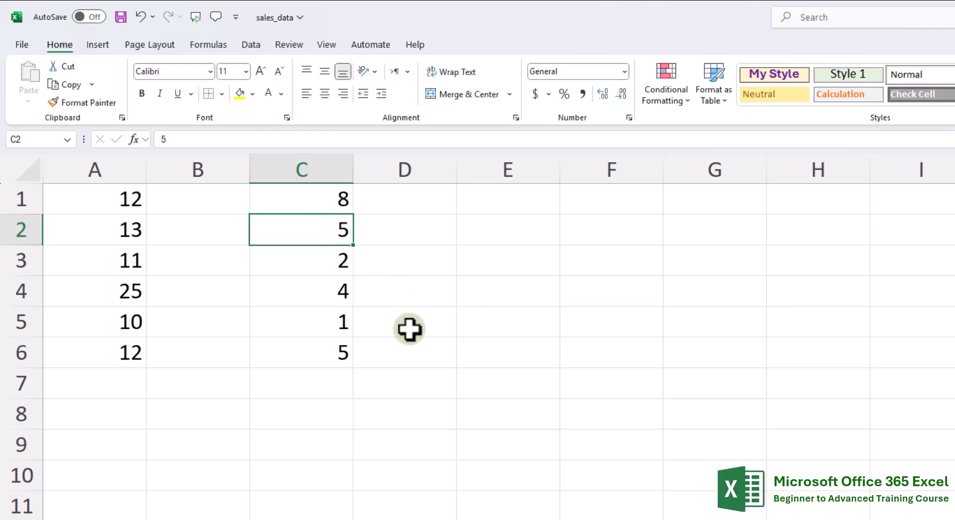
left_click(299, 374)
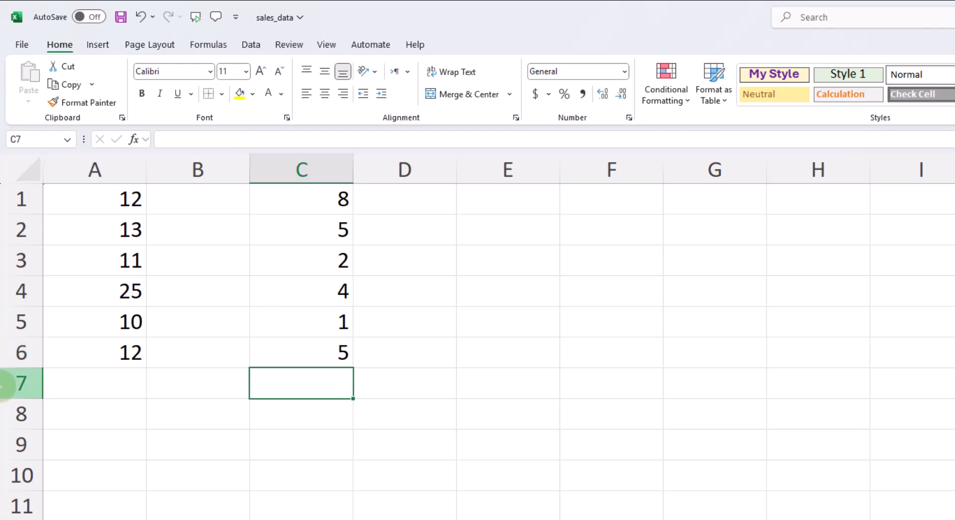
For cell A7, search the function library for "Small" and choose the SMALL function
left_click(133, 387)
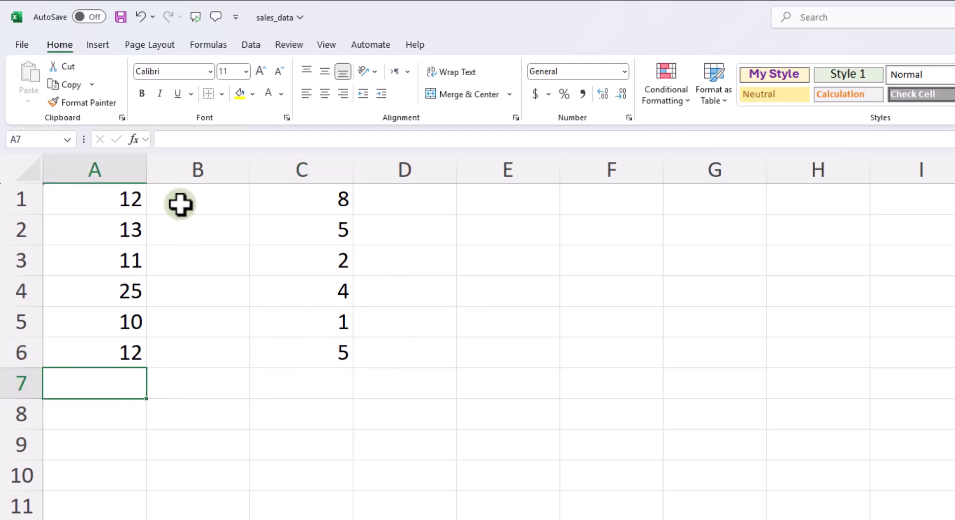
left_click(133, 139)
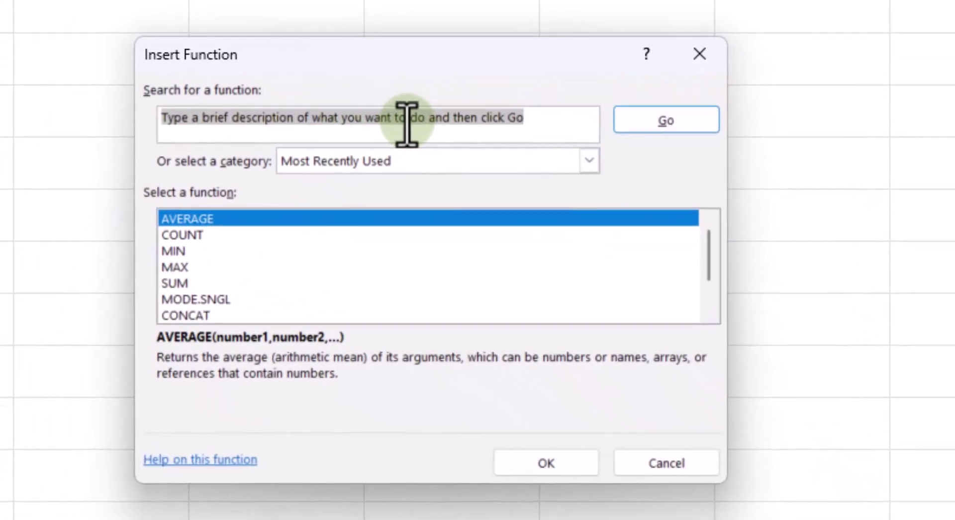
type("Small")
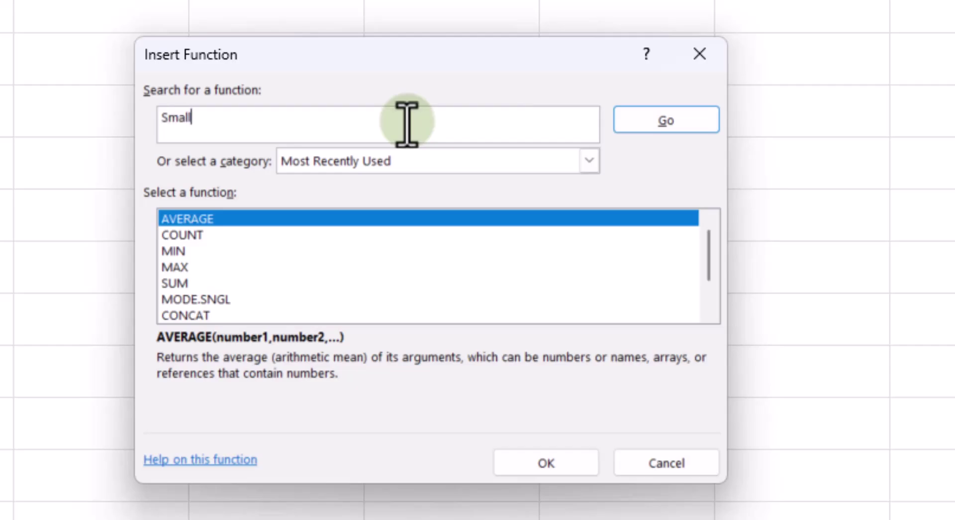
key("Return")
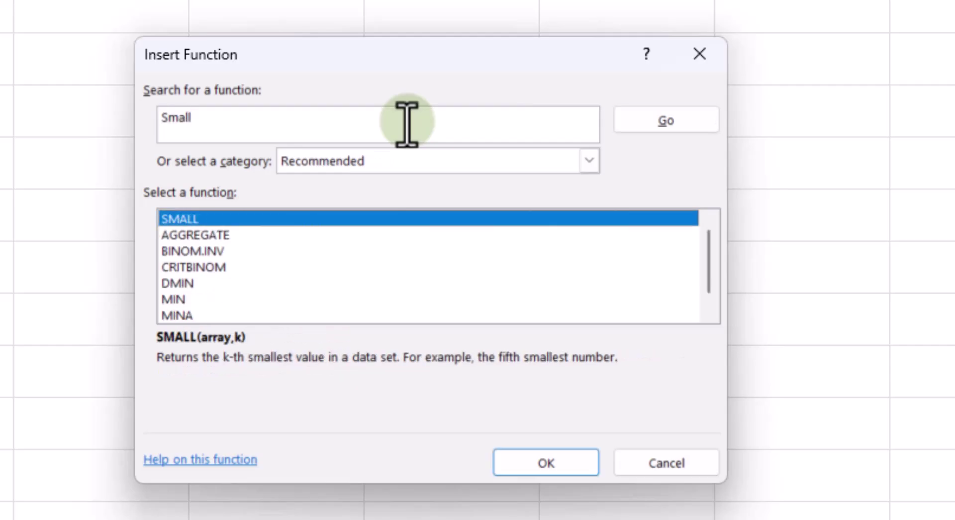
double_click(160, 219)
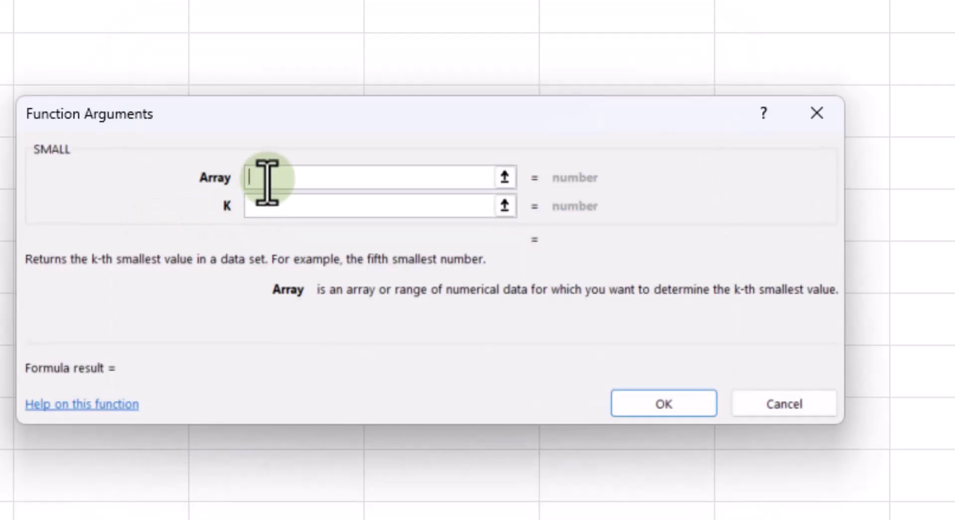
Set SMALL's Array to A1:A6 and K to 2, insert the formula in A7, and compare its result with A5 and A3
left_click(507, 178)
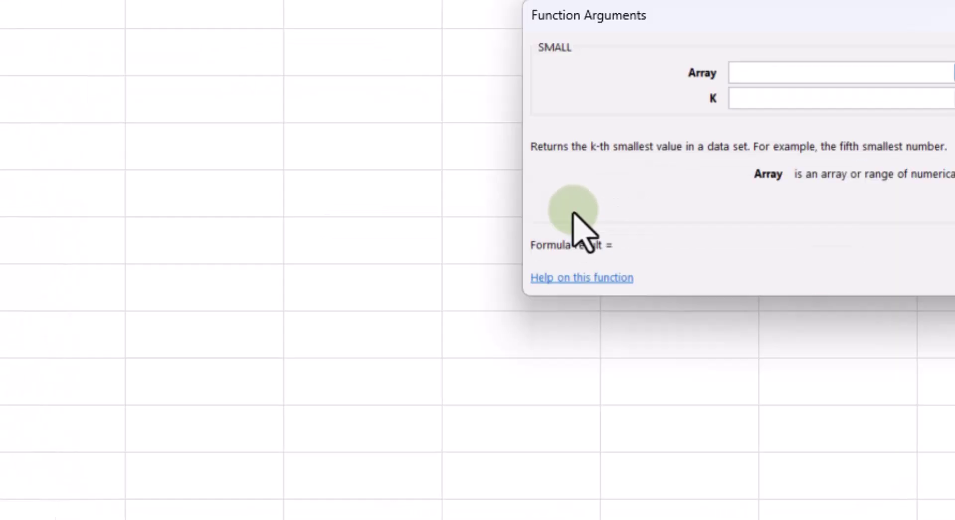
left_click_drag(139, 60, 132, 215)
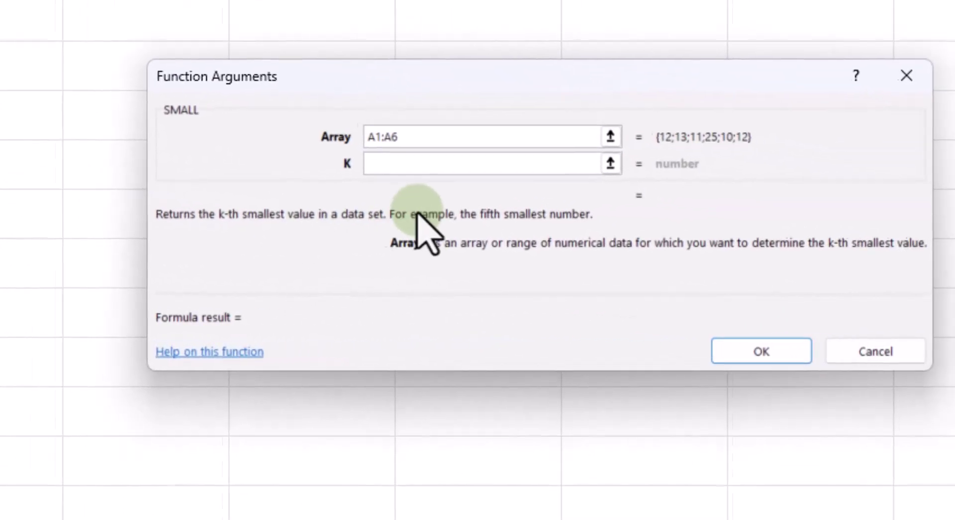
left_click(921, 220)
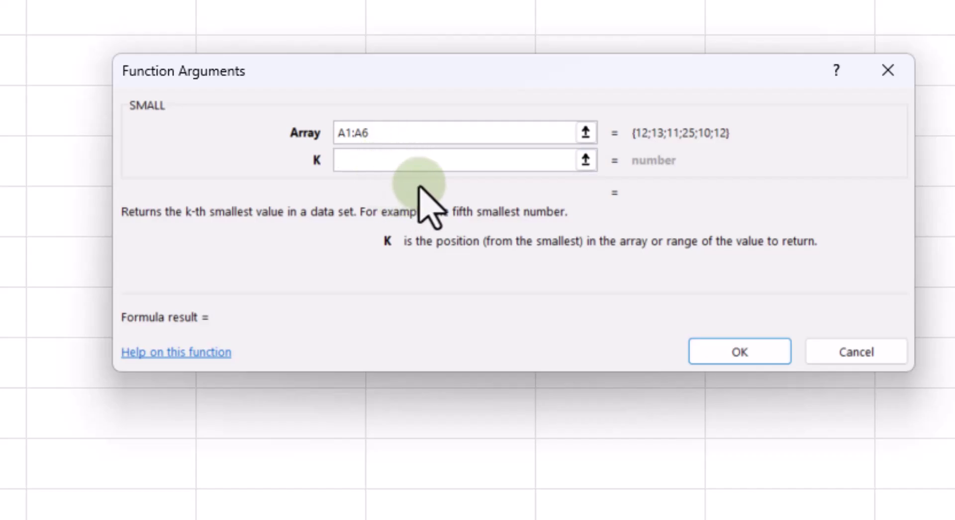
type("2")
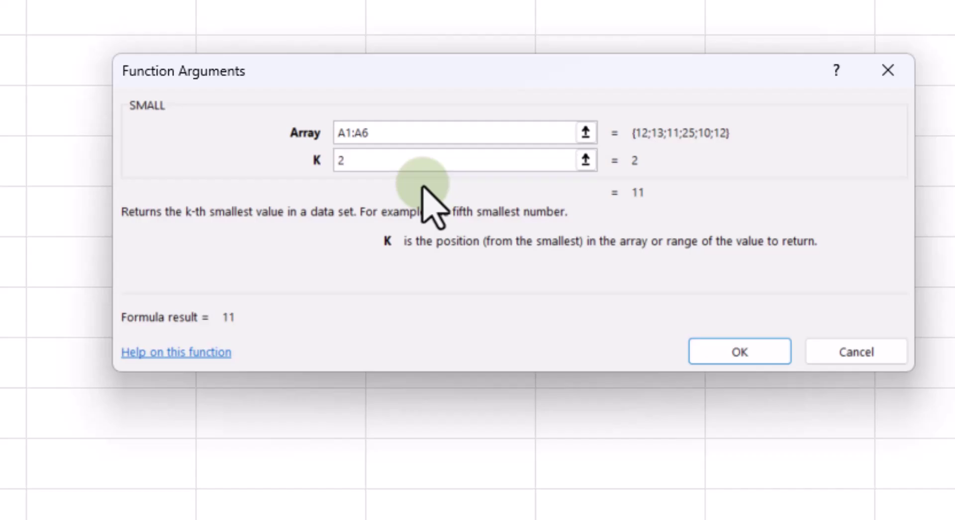
left_click(736, 354)
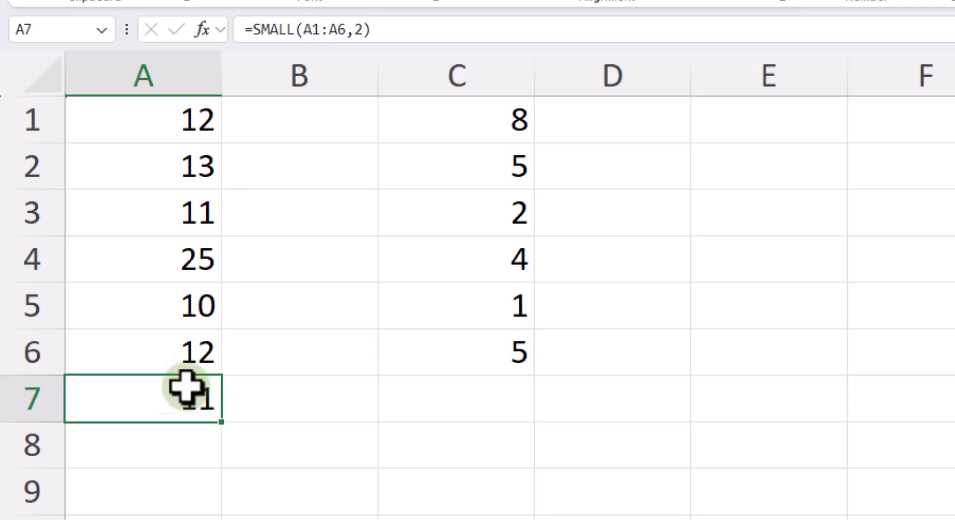
left_click(192, 307)
left_click(205, 223)
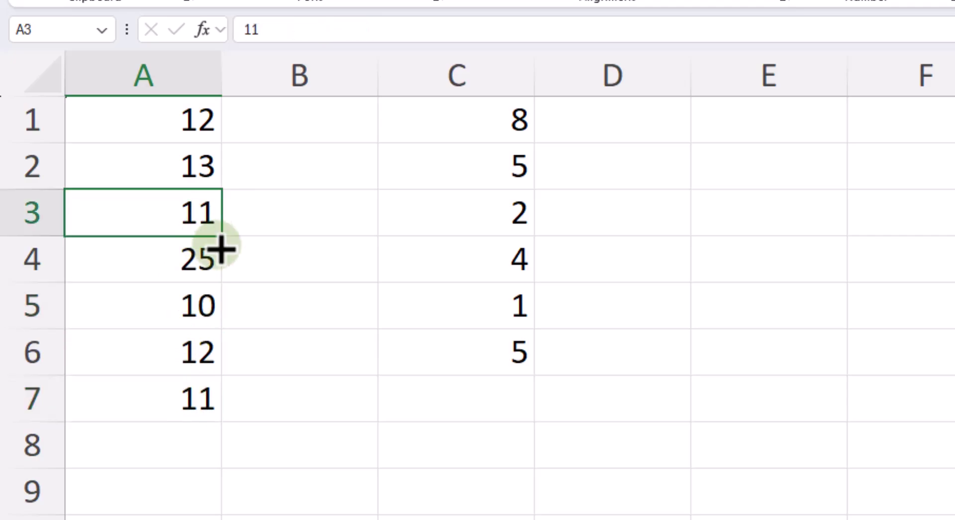
For cell C7, search the function library for "Large" and choose the LARGE function
left_click(466, 396)
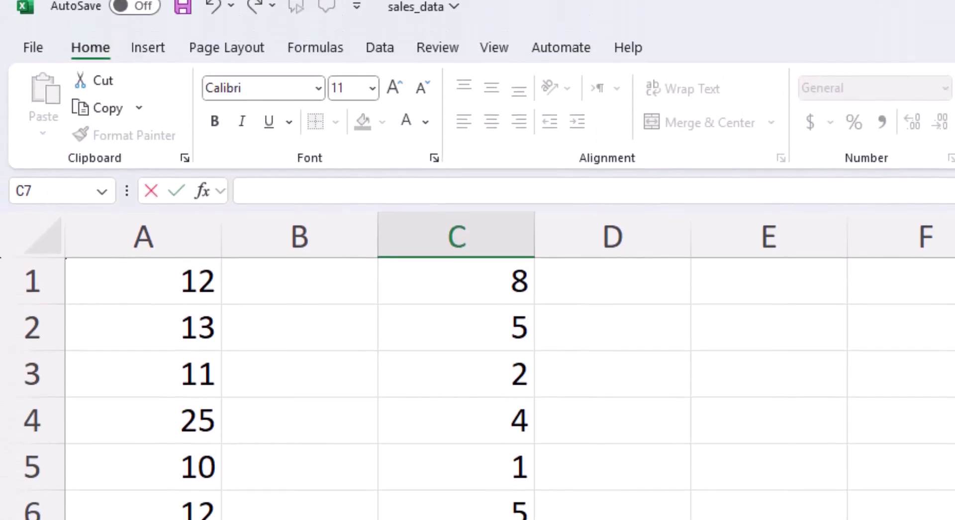
key("Return")
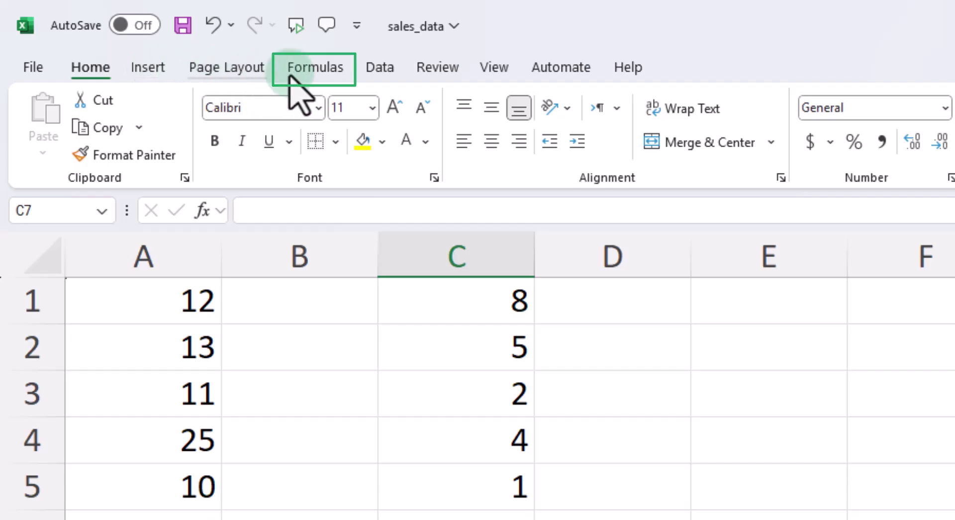
left_click(323, 69)
left_click(582, 154)
mouse_move(623, 332)
mouse_move(646, 224)
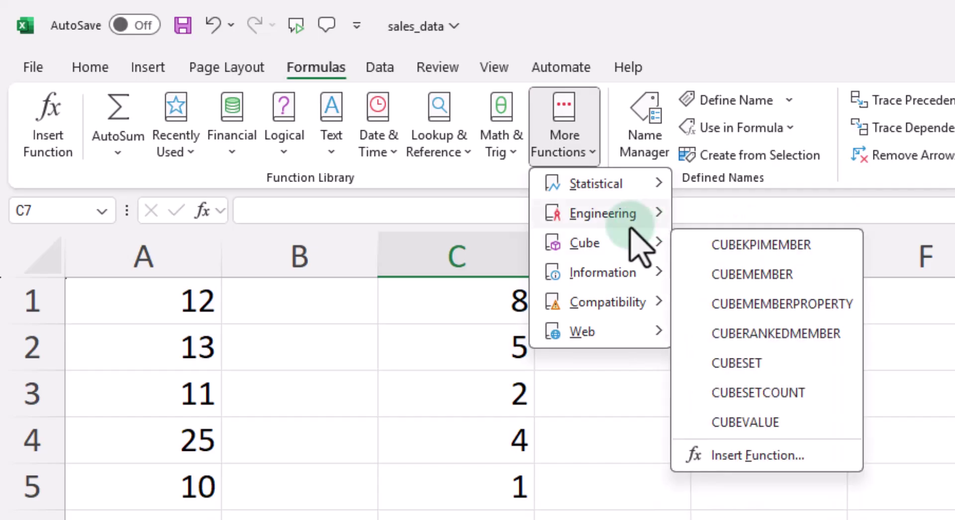
left_click(563, 149)
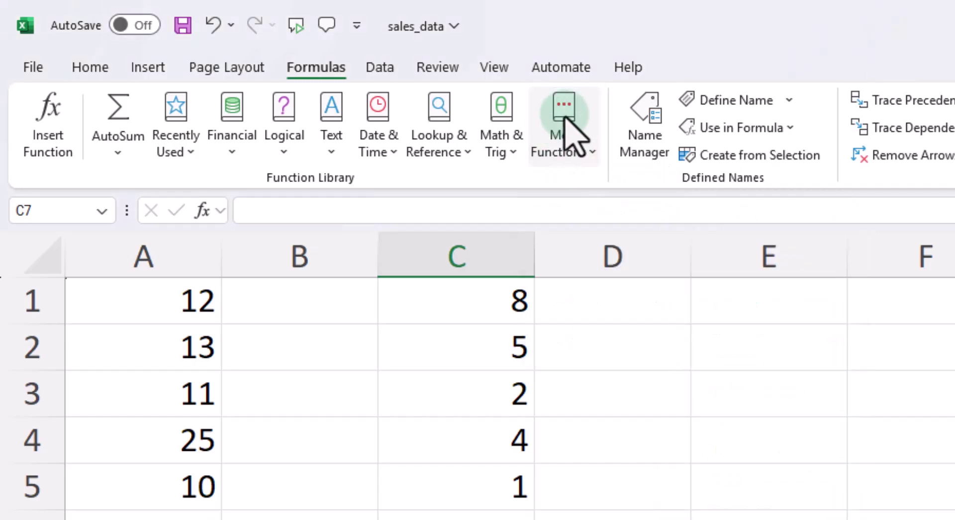
left_click(565, 119)
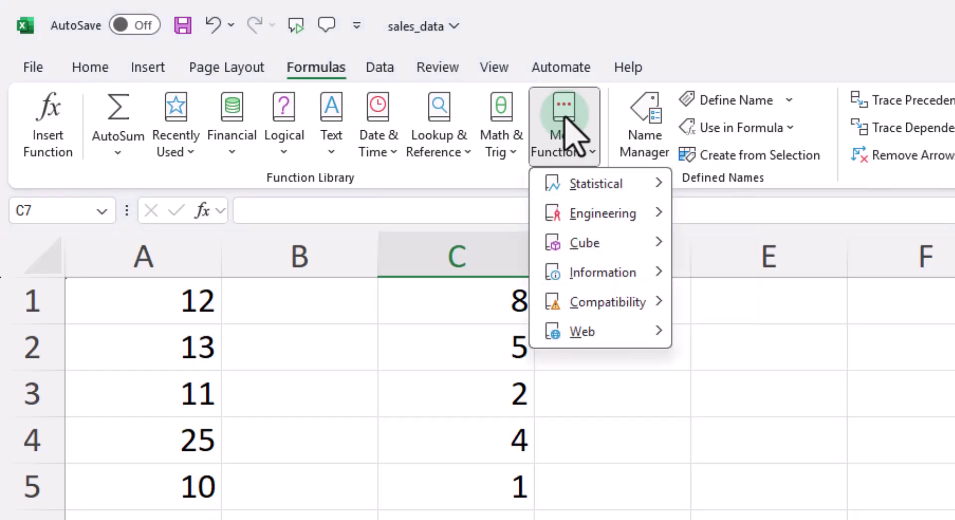
left_click(44, 133)
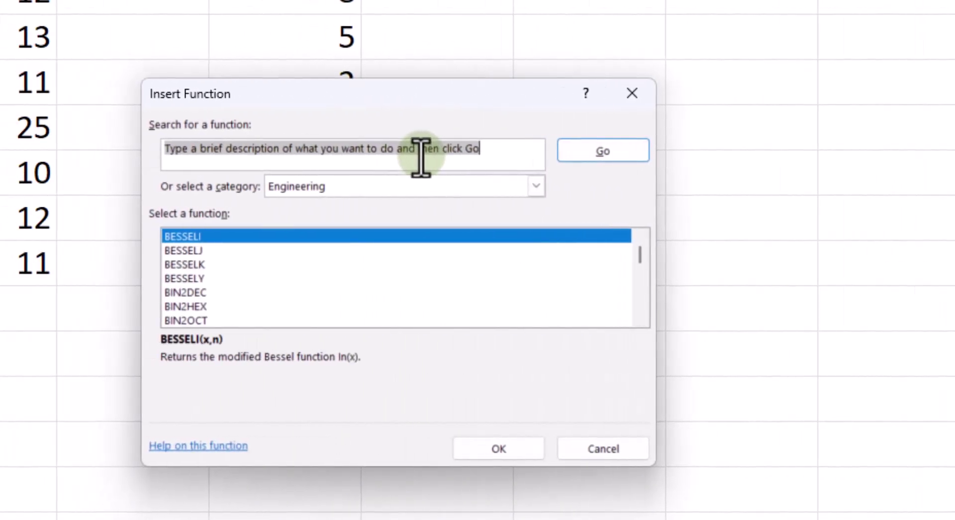
type("La")
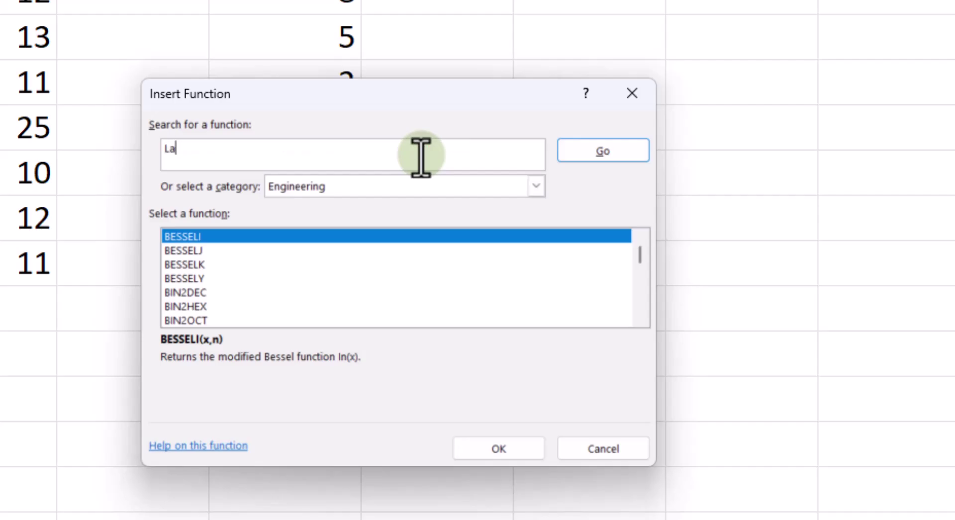
key("Return")
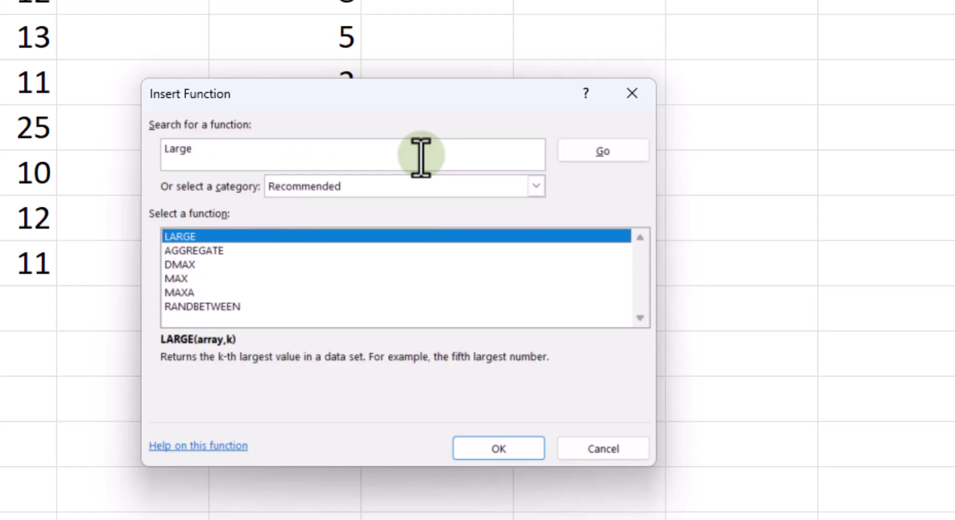
double_click(186, 237)
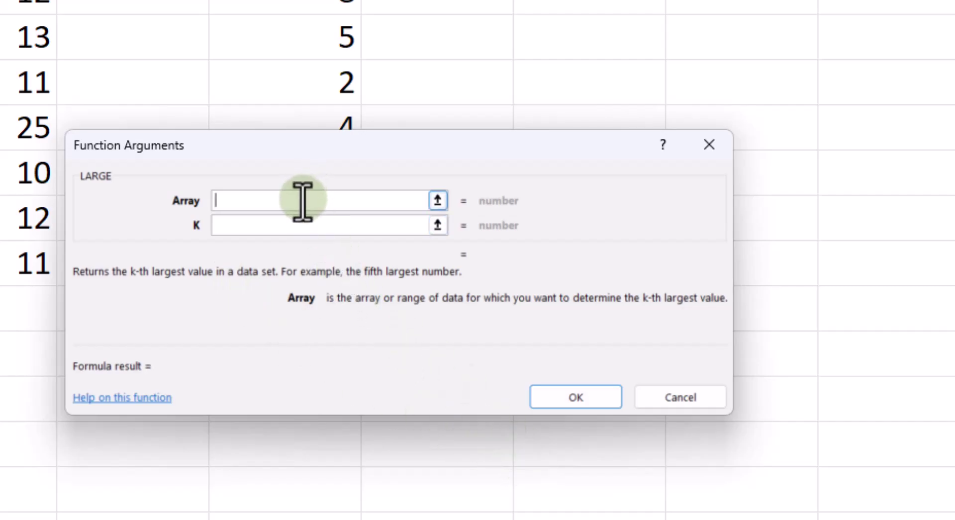
Set LARGE's Array to C1:C5 (dataset2) and K to 1, and insert the formula in C7
left_click_drag(397, 159, 369, 371)
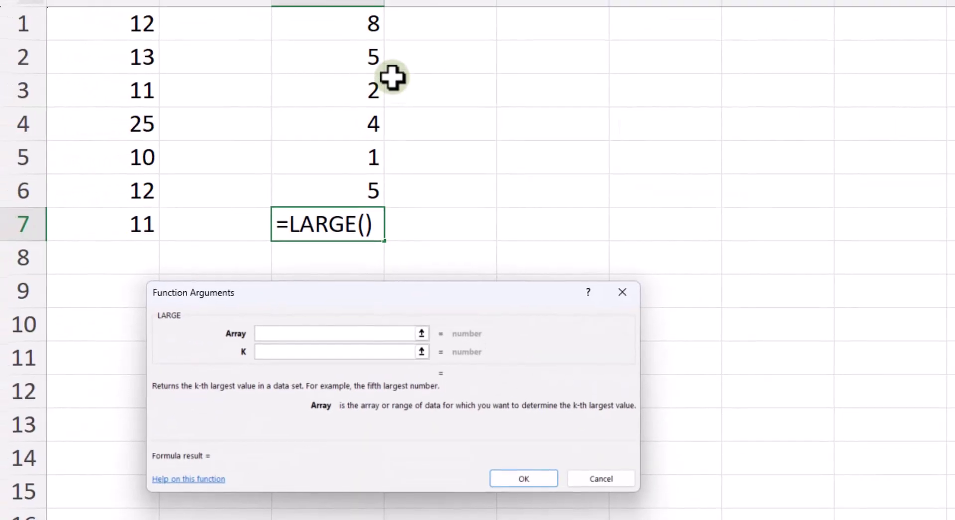
left_click_drag(373, 17, 420, 156)
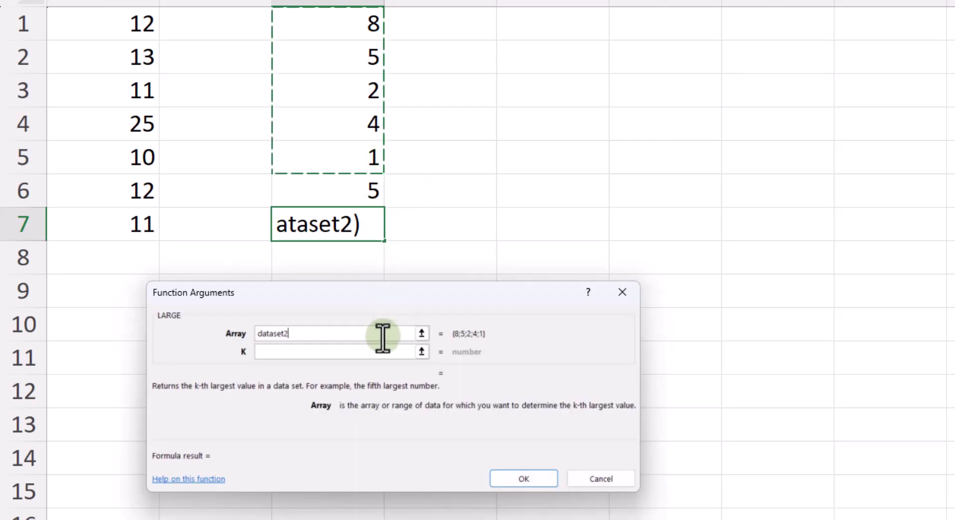
left_click(338, 353)
type("1")
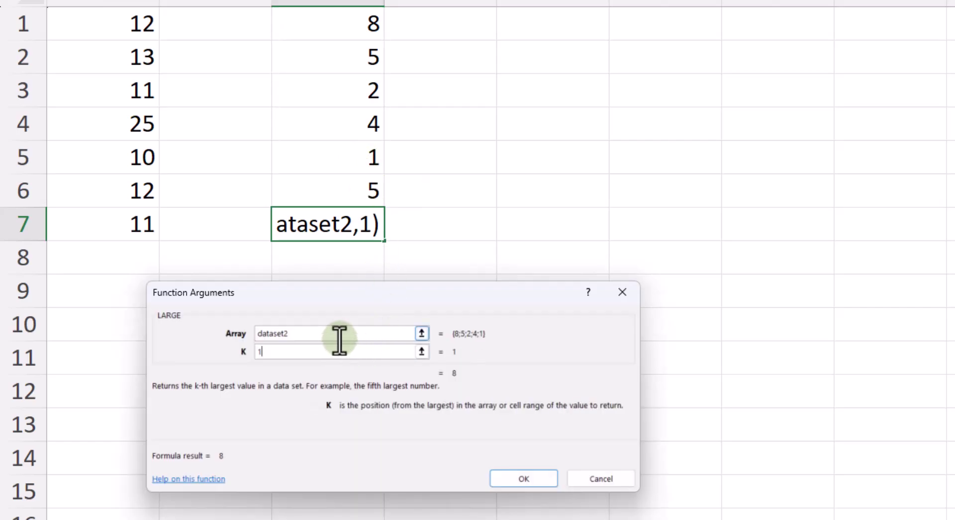
left_click(522, 479)
left_click(394, 310)
left_click(371, 226)
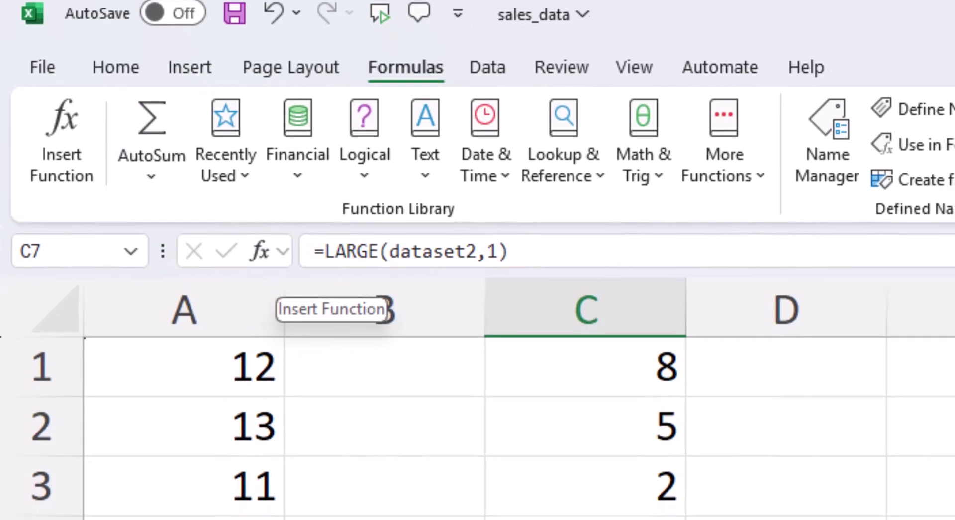
right_click(466, 372)
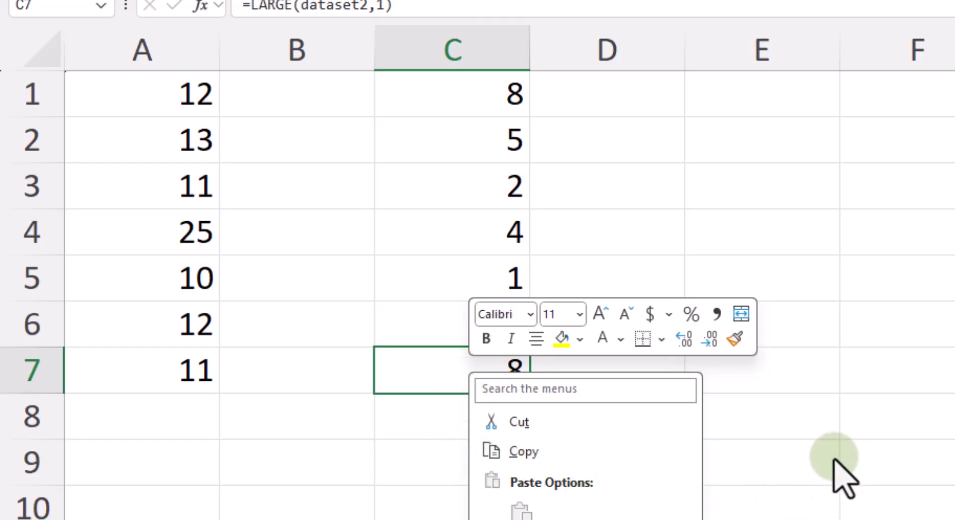
left_click(846, 475)
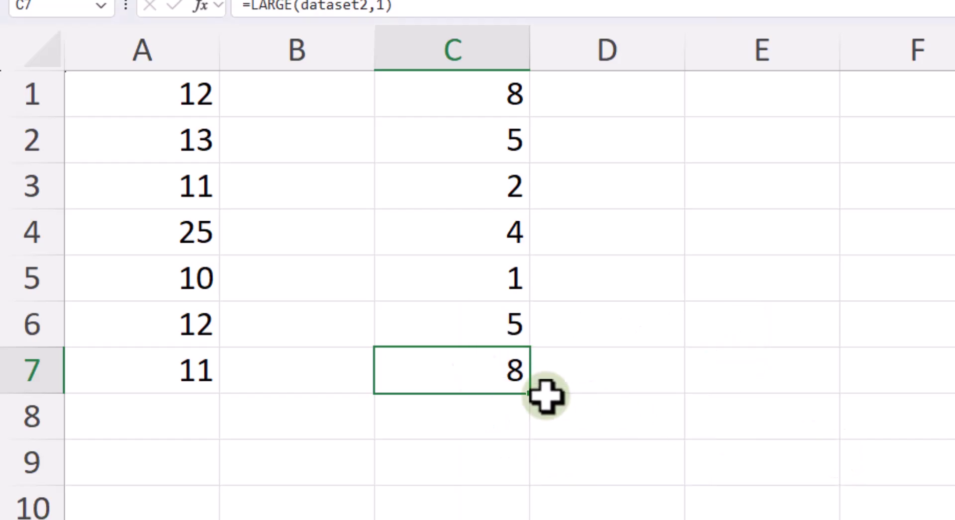
left_click_drag(171, 85, 177, 188)
right_click(176, 188)
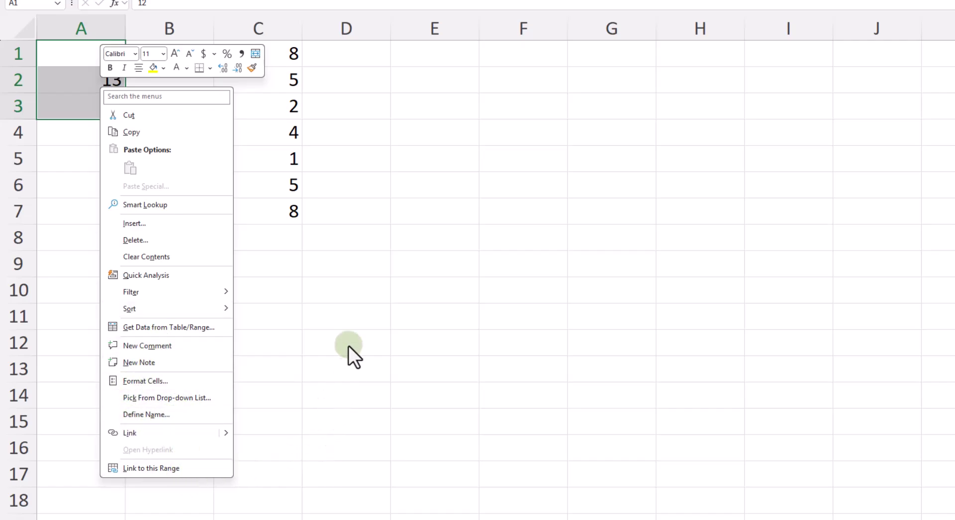
left_click(347, 315)
left_click(301, 306)
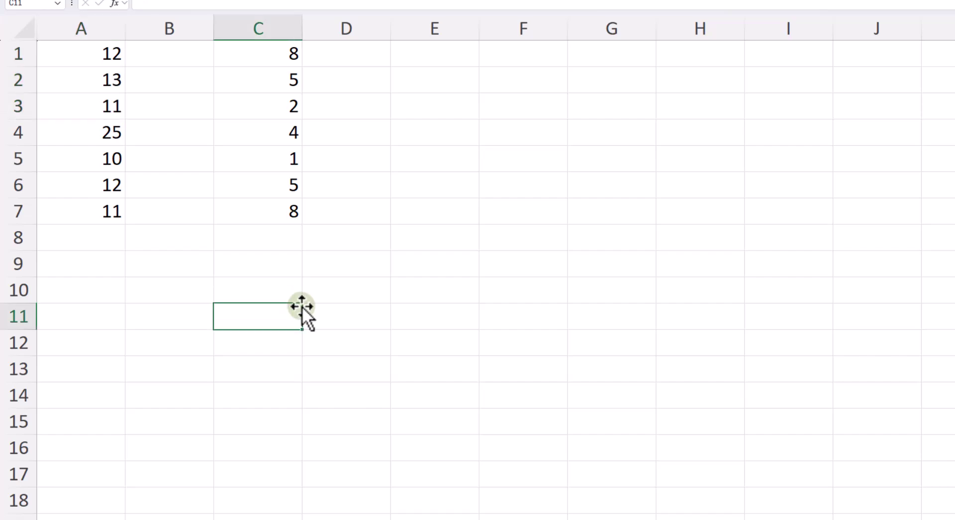
Change K to 3 in cell C6's LARGE formula and compare its result with C4
left_click(278, 184)
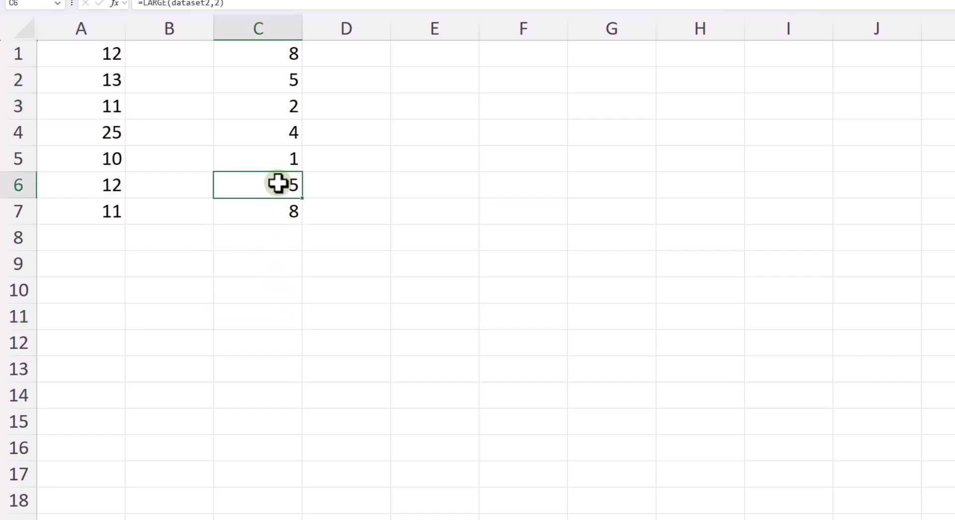
left_click(220, 3)
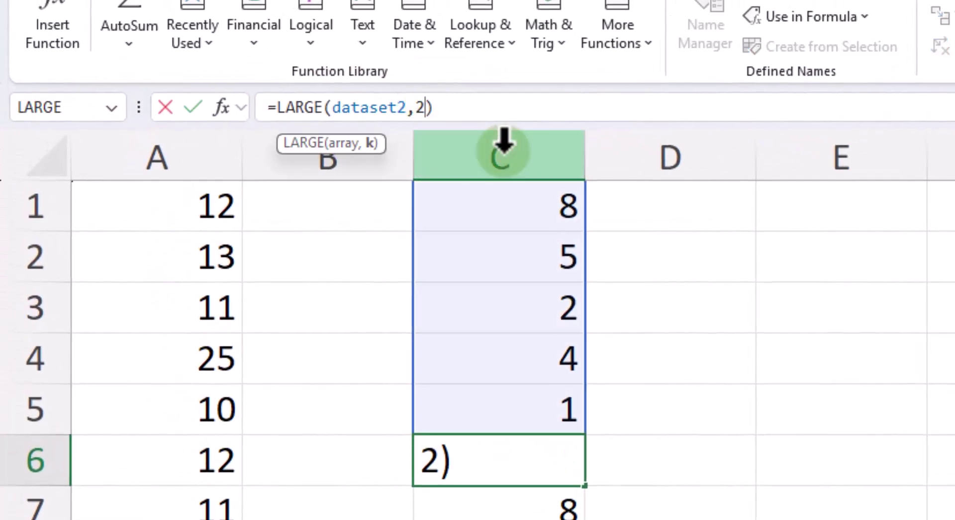
key("BackSpace")
type("3")
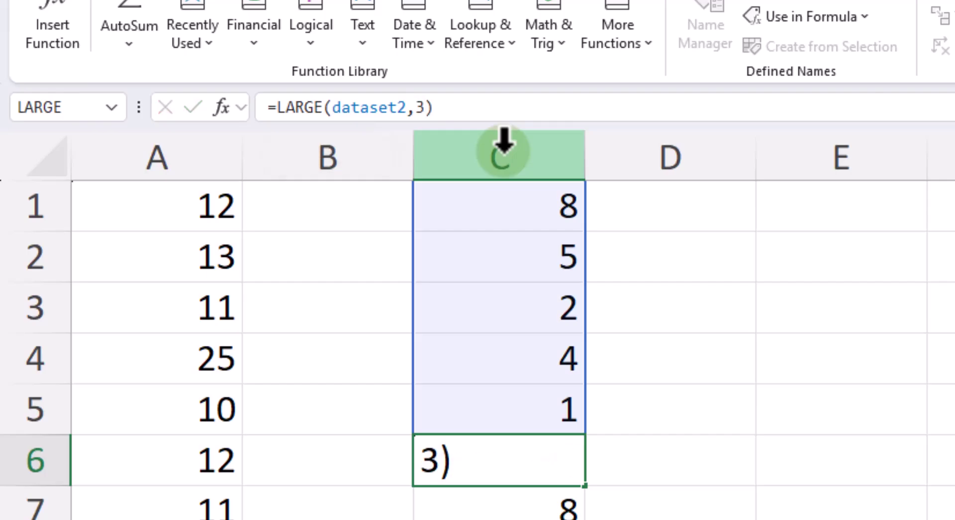
key("Return")
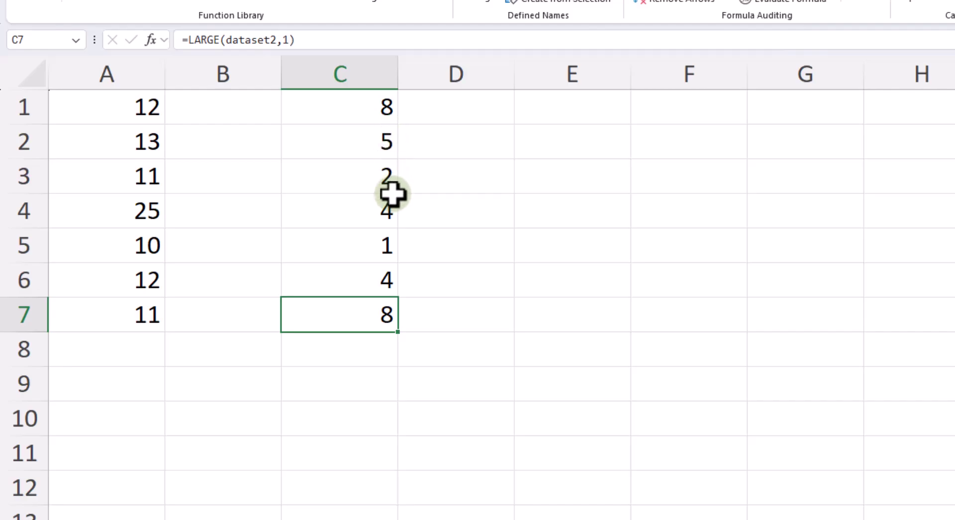
left_click(386, 209)
Change K to 1 in cell A6's SMALL formula and reselect A6 to check the result
left_click(147, 285)
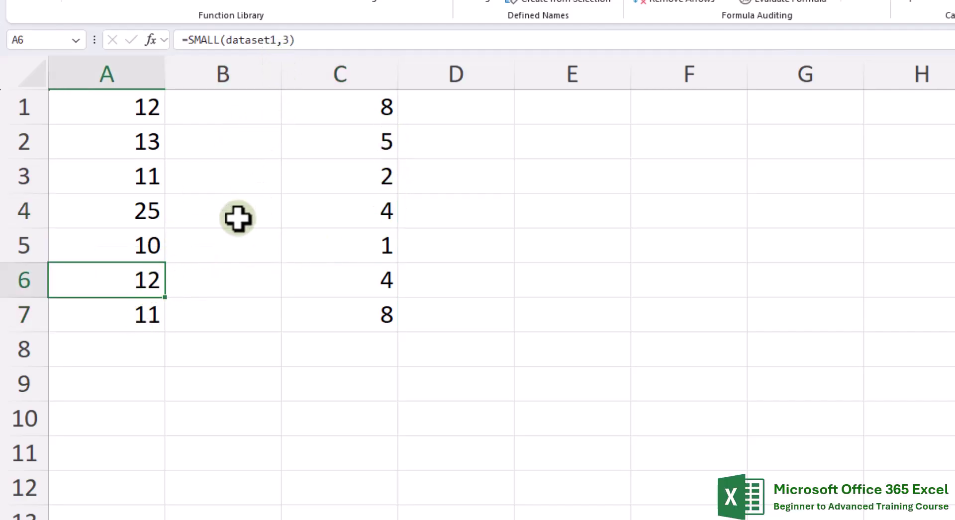
left_click(288, 40)
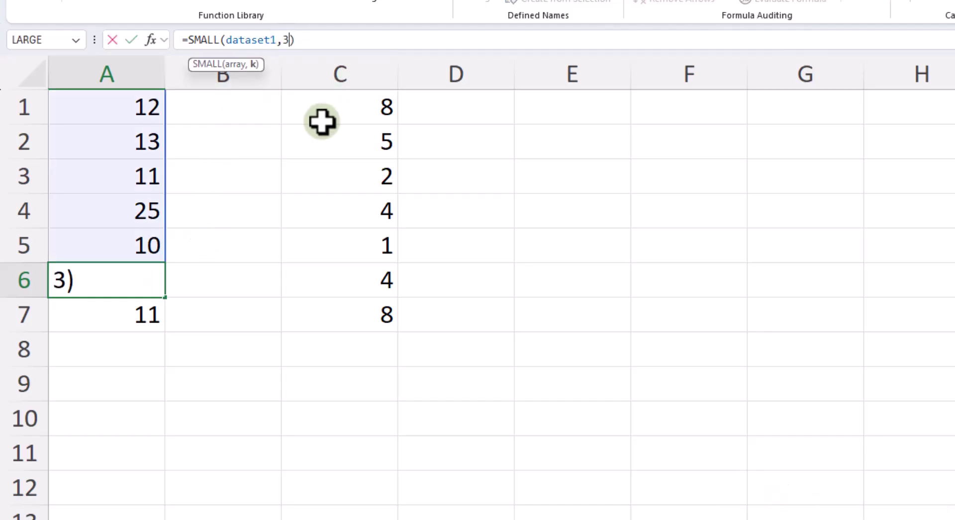
key("BackSpace")
type("1")
key("Return")
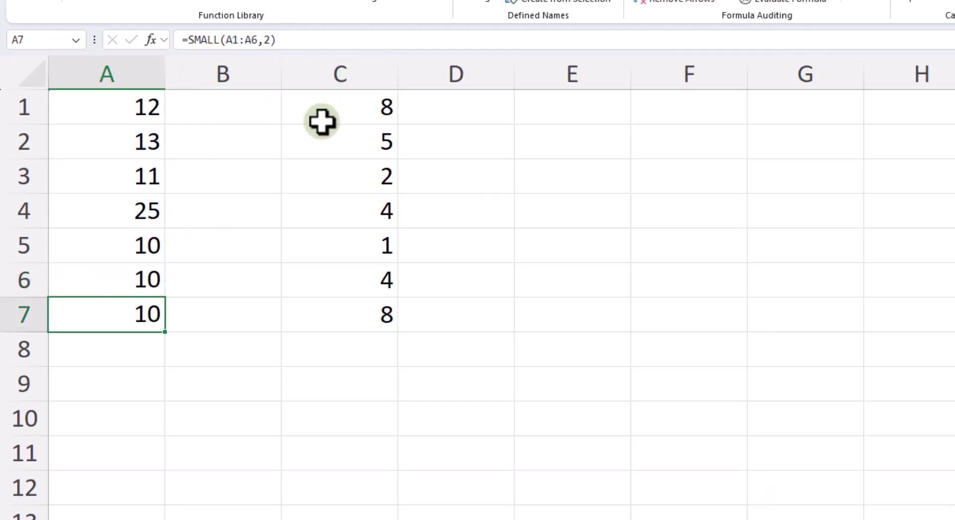
left_click(160, 272)
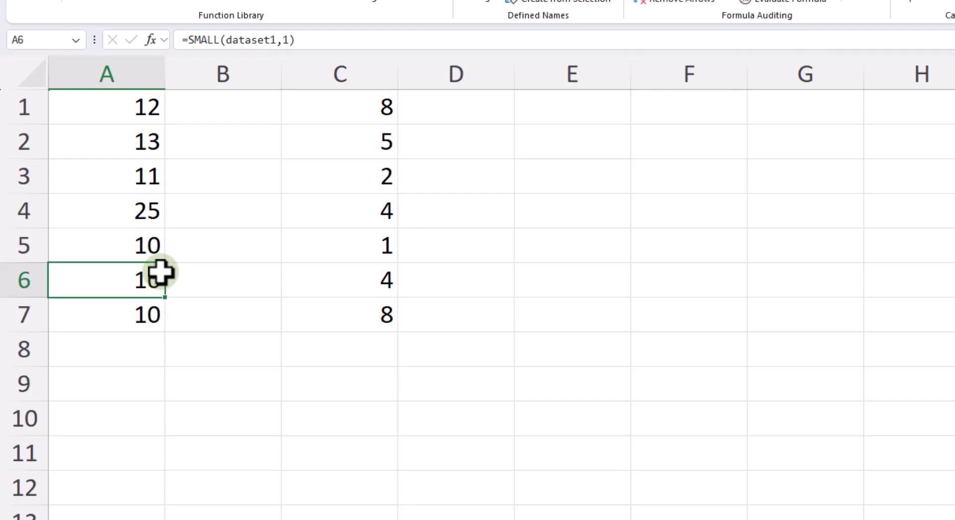